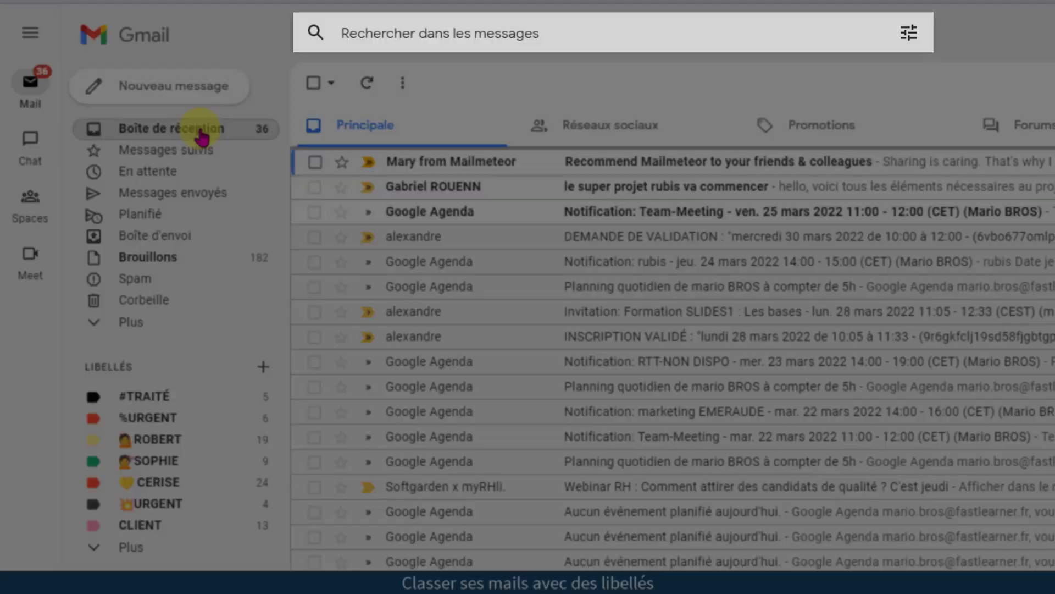
Create a new top-level label named RUBIS, without nesting it under a parent label
left_click(402, 39)
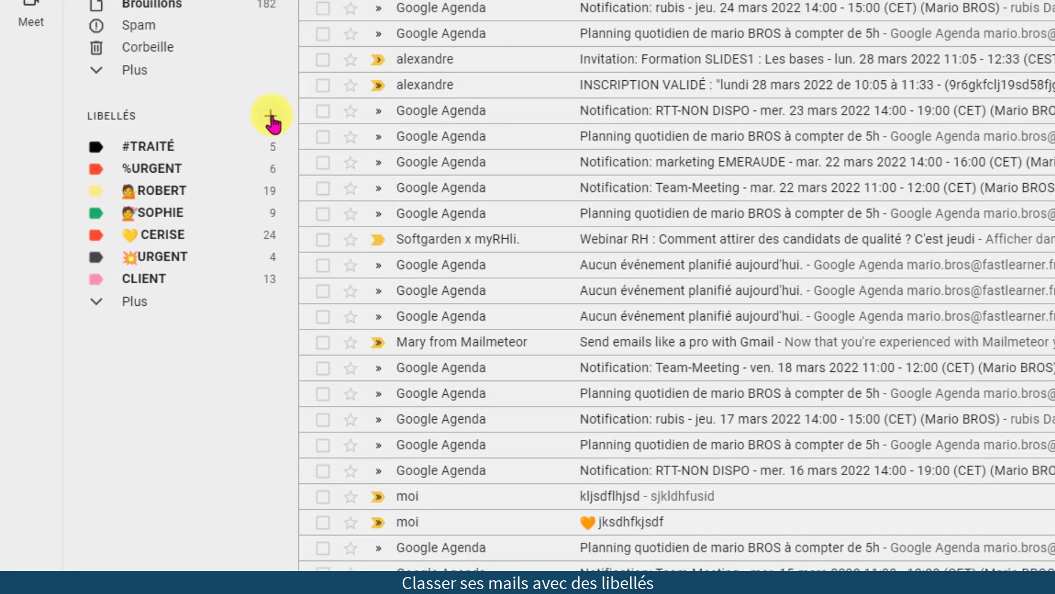
left_click(307, 52)
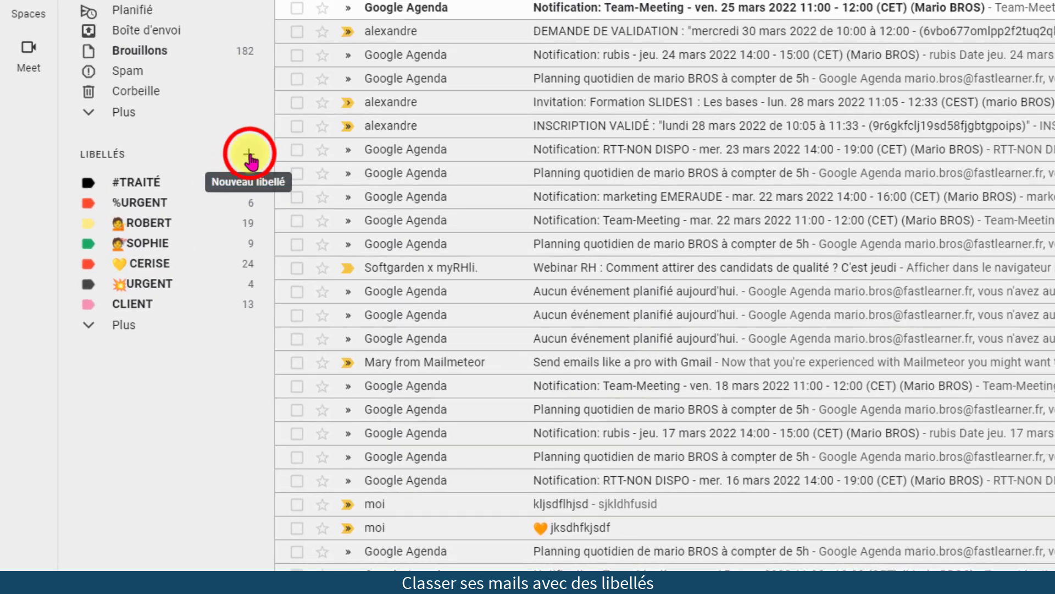
type("RUBIS")
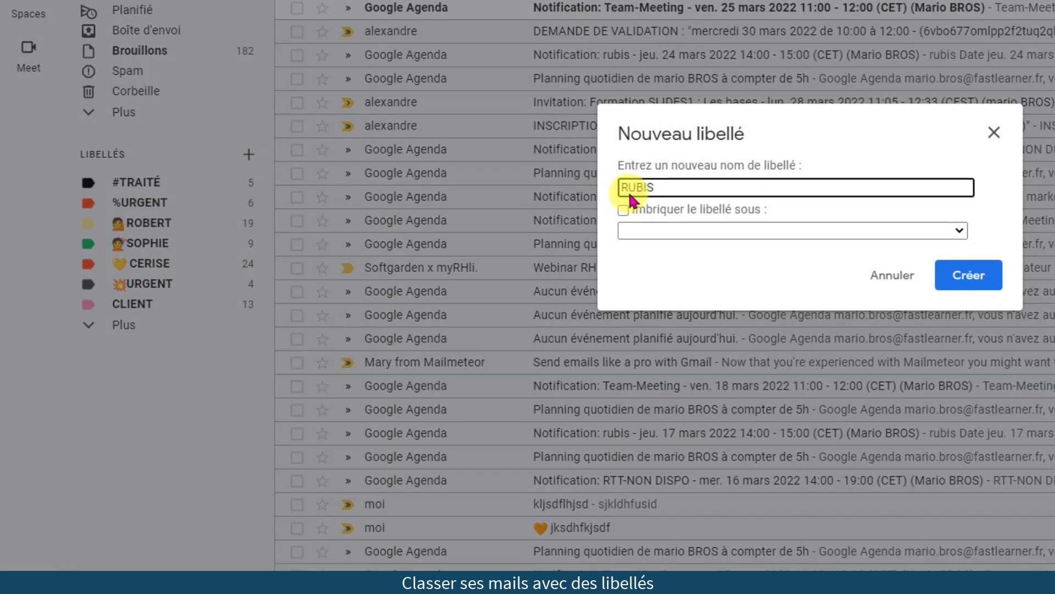
left_click(624, 211)
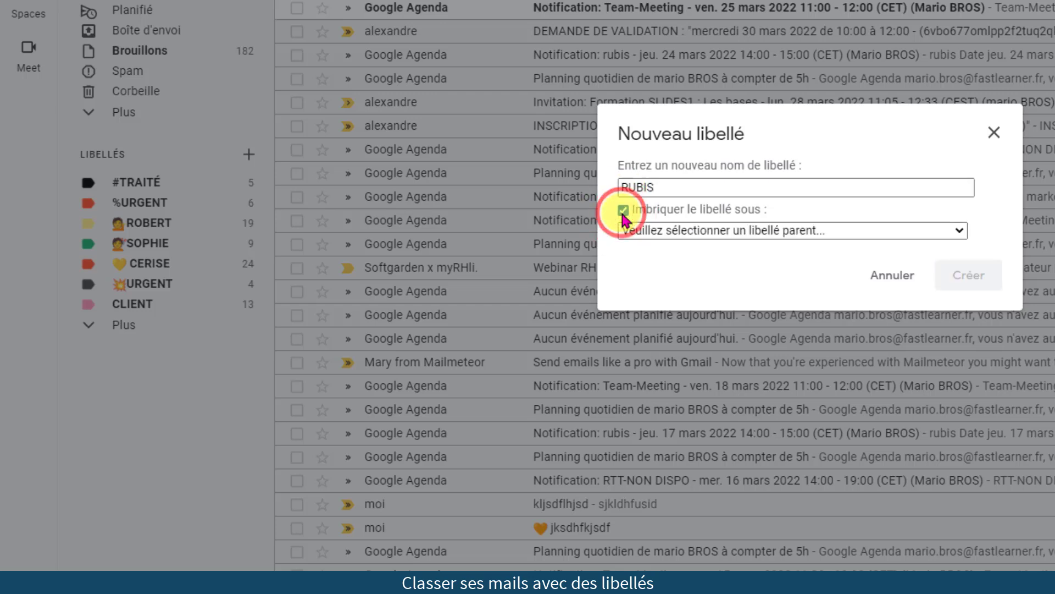
left_click(678, 231)
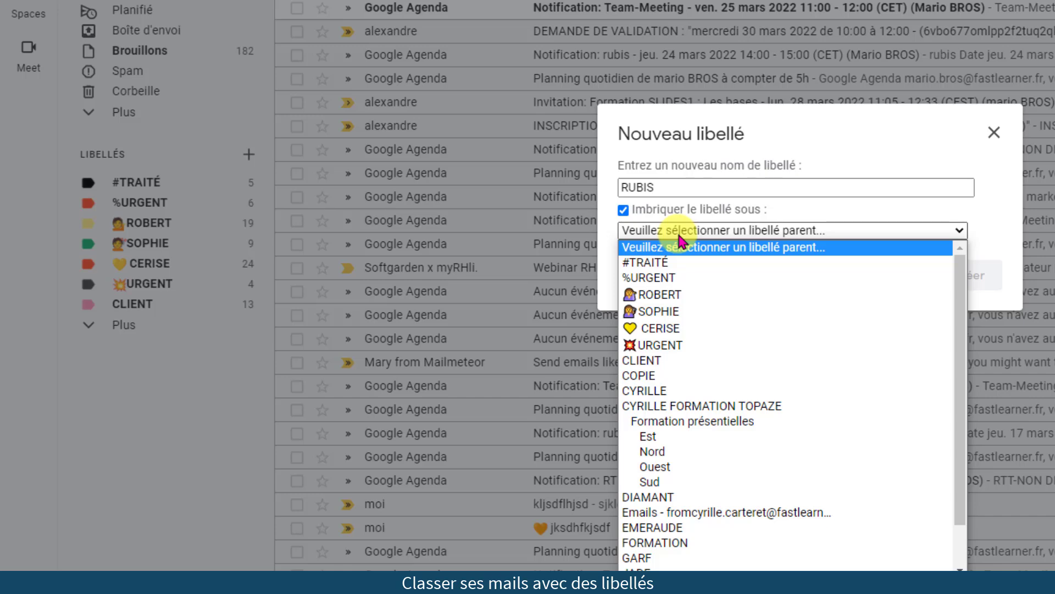
left_click(624, 211)
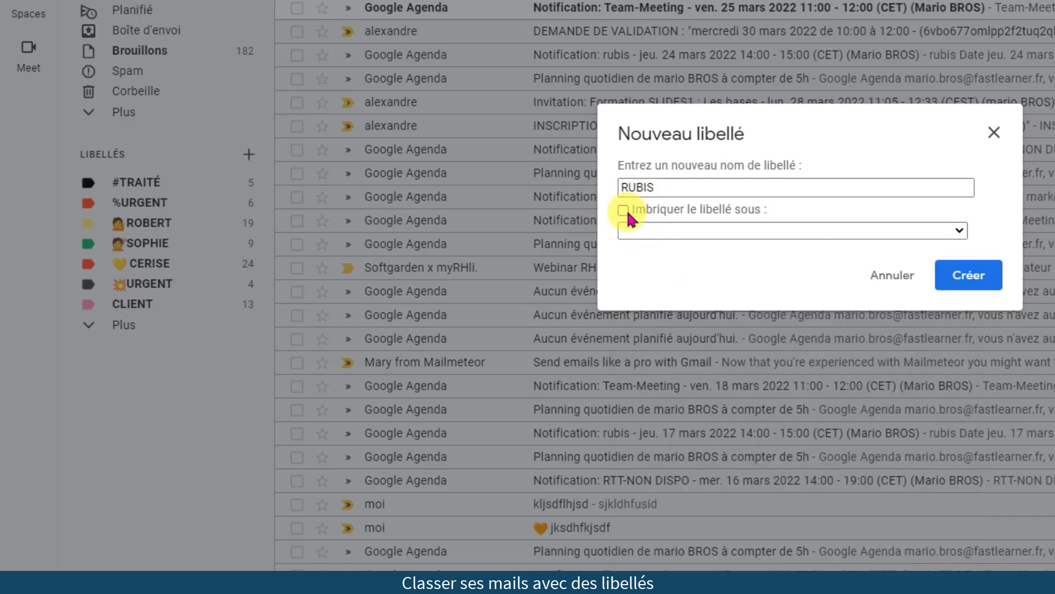
left_click(968, 275)
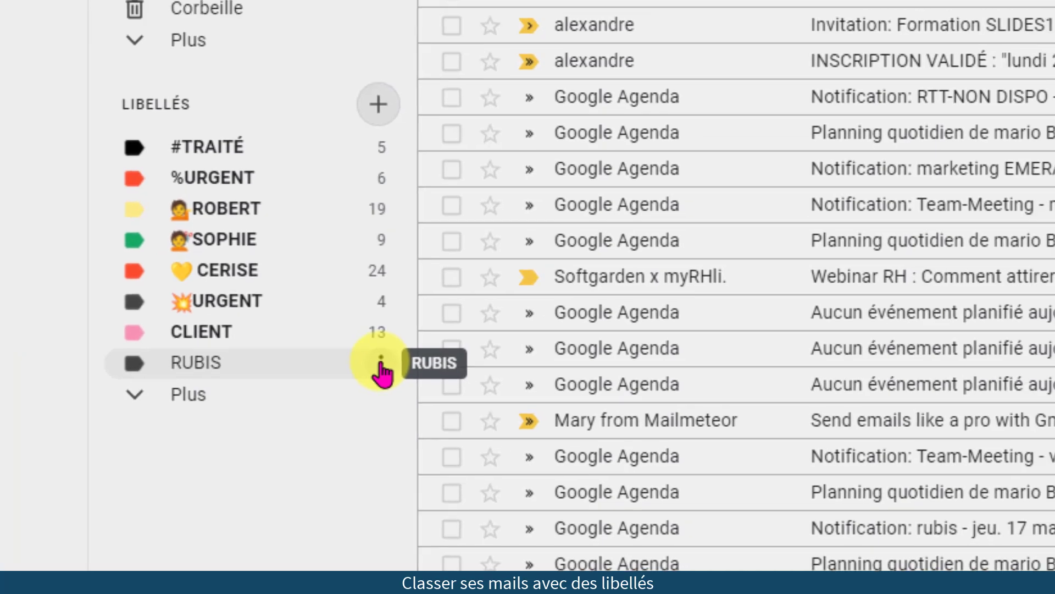
Set the RUBIS label's colour to red
left_click(414, 343)
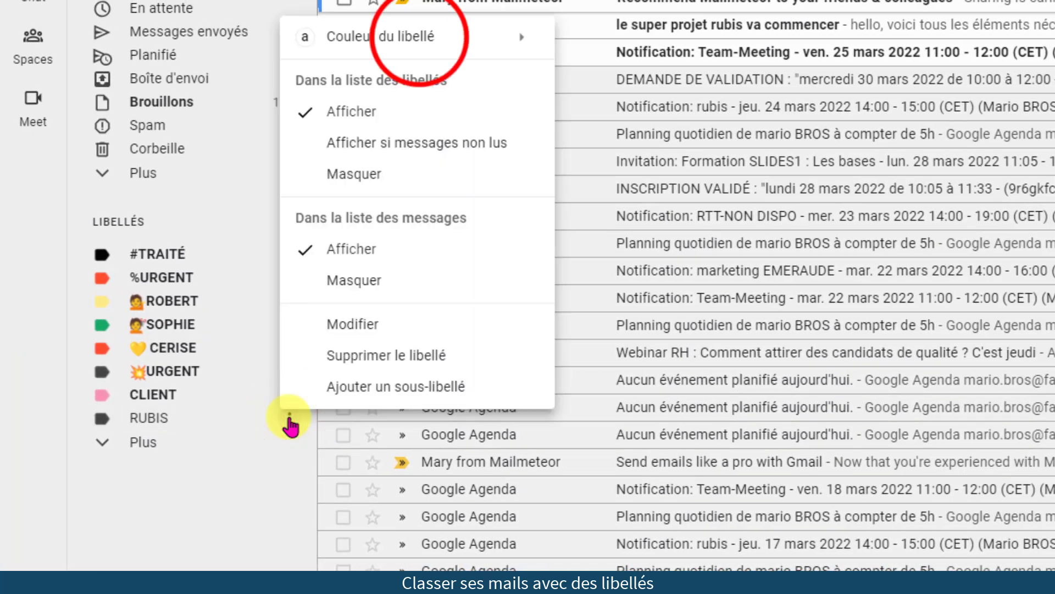
left_click(419, 39)
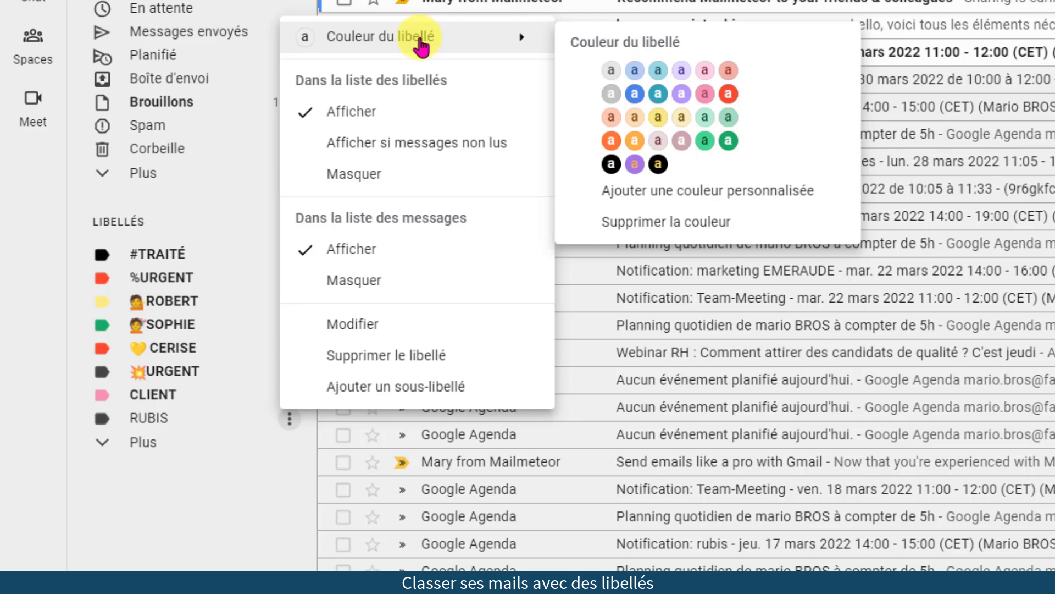
left_click(728, 94)
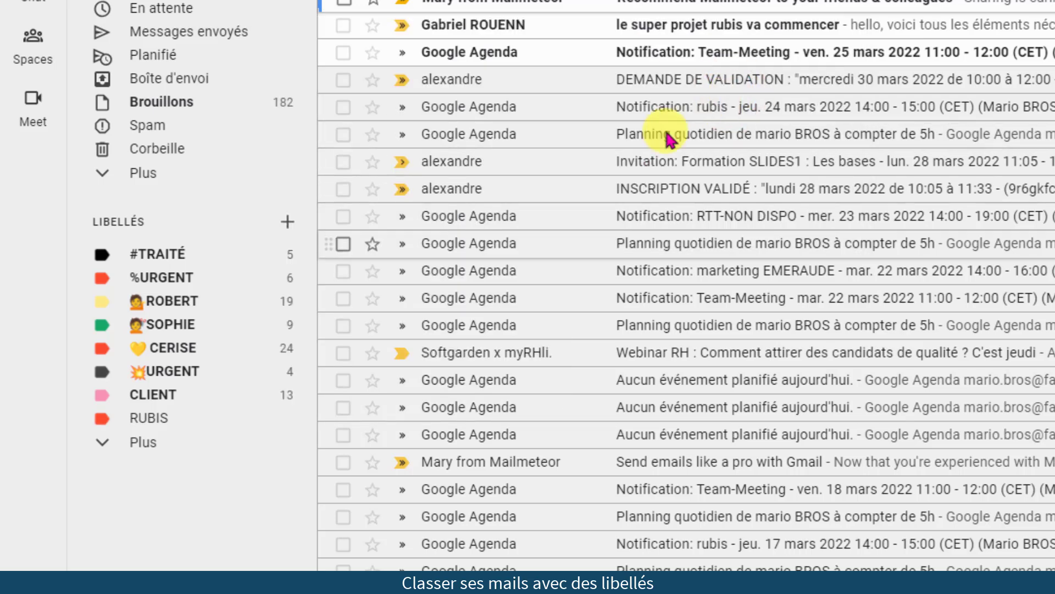
Move the DIAMANT label from the hidden labels into the always-visible label list
left_click(104, 451)
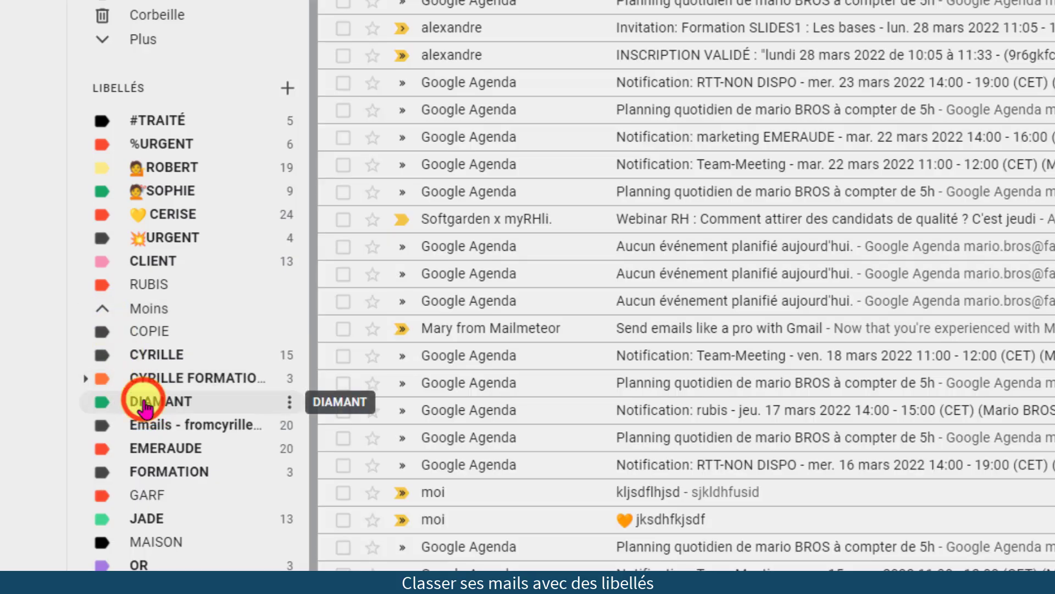
left_click_drag(131, 400, 160, 212)
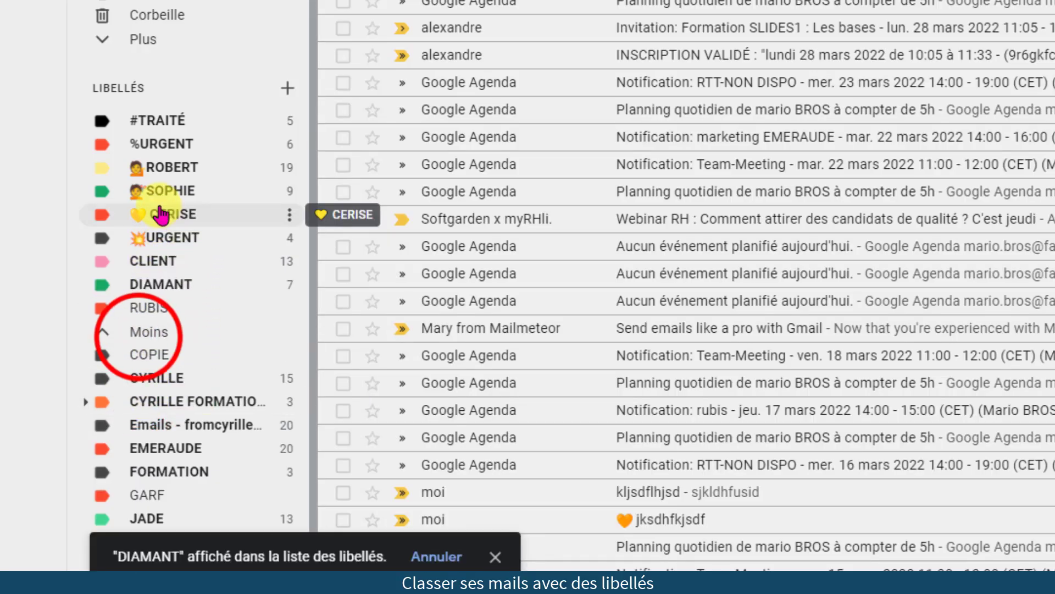
left_click(140, 333)
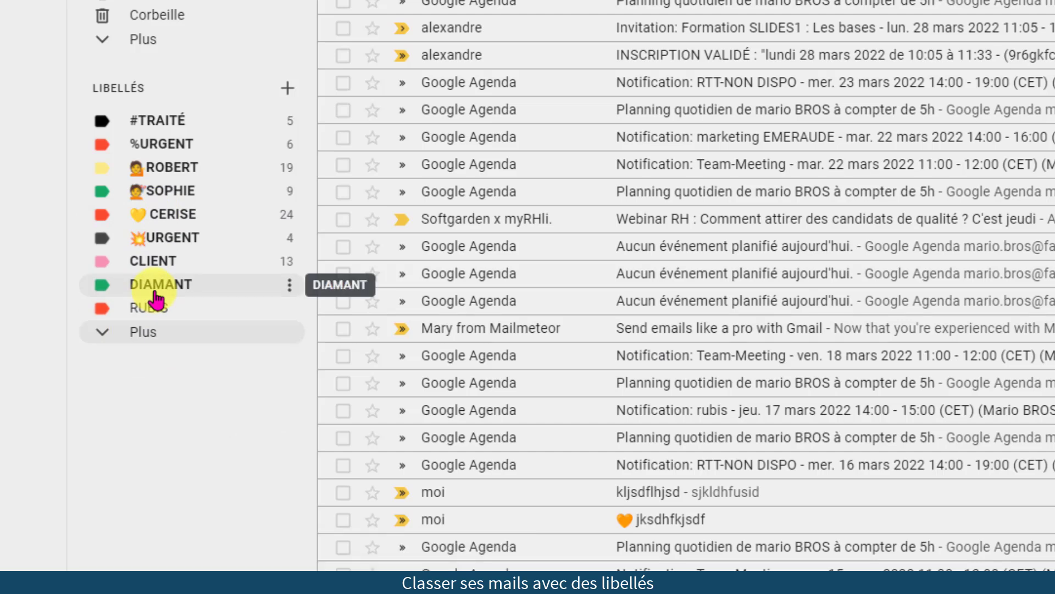
Move the CERISE label out of the visible label list into the hidden labels
left_click_drag(166, 214, 156, 411)
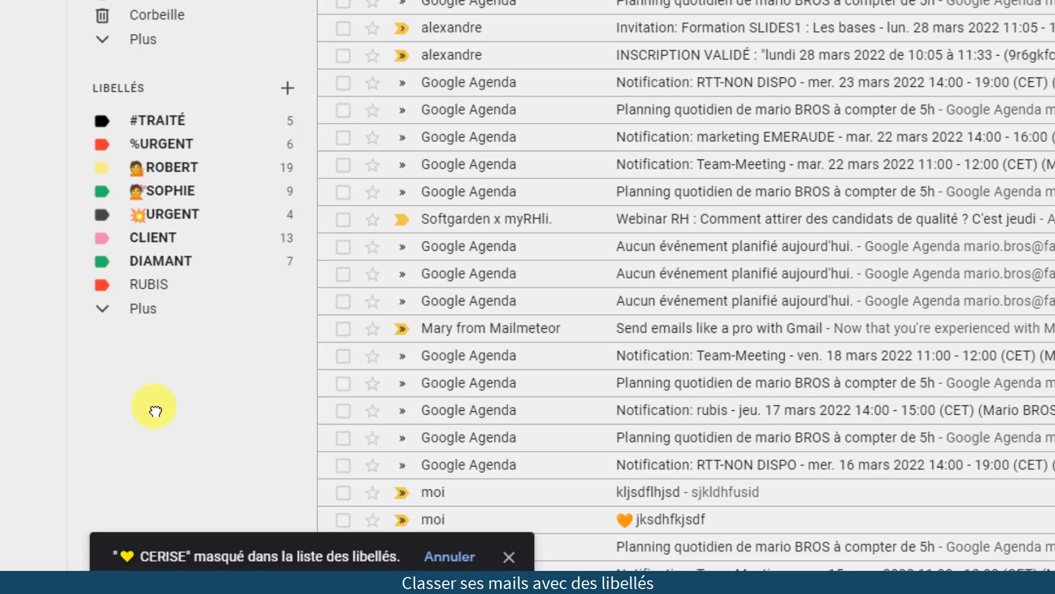
left_click(142, 308)
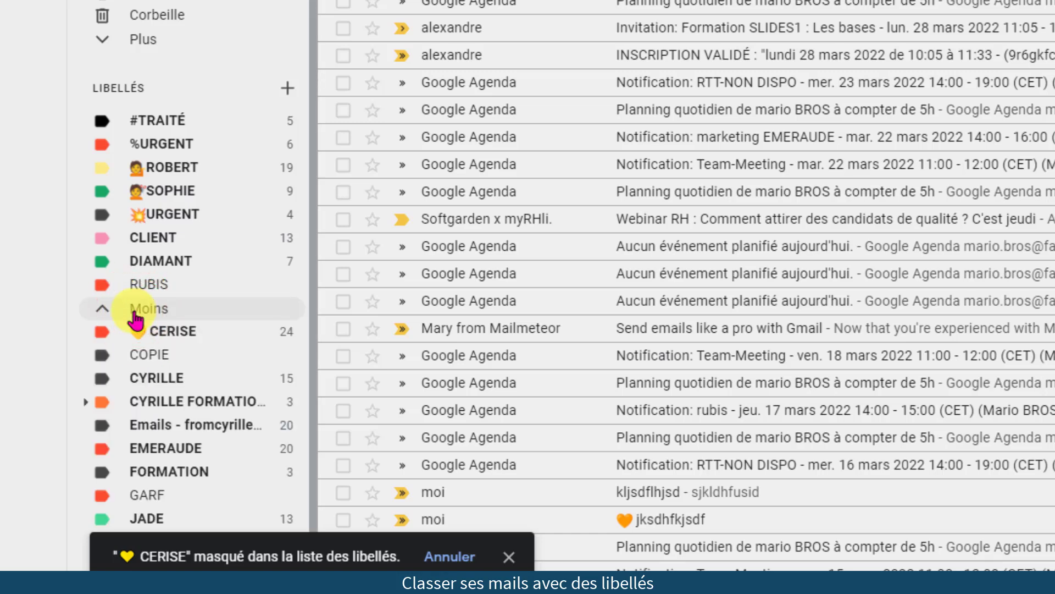
left_click(136, 317)
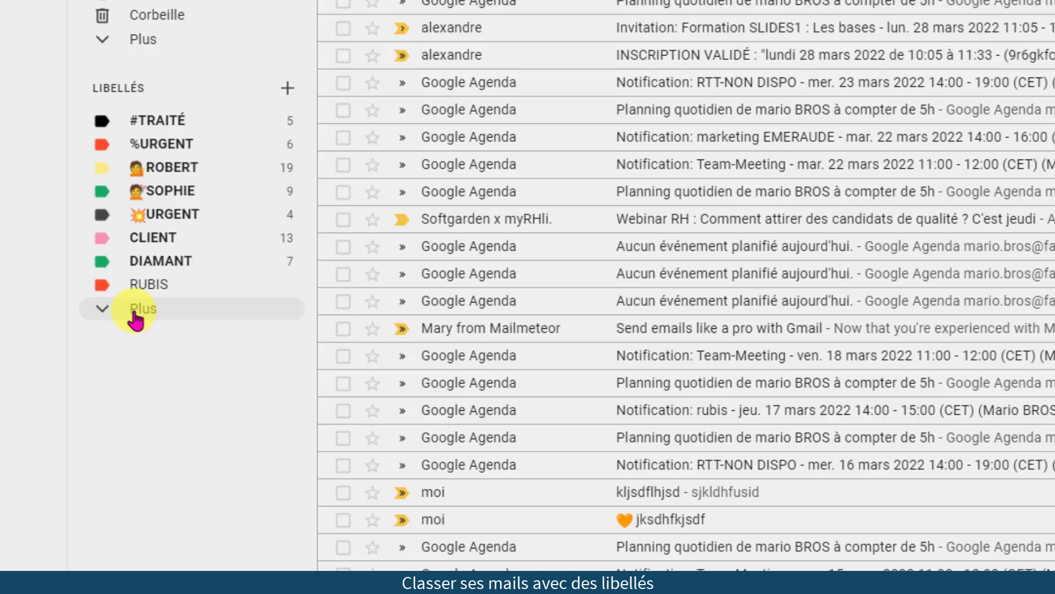
Apply the RUBIS and DIAMANT labels to the Google Agenda daily planning message just above the Softgarden mail, and archive it
left_click(149, 286)
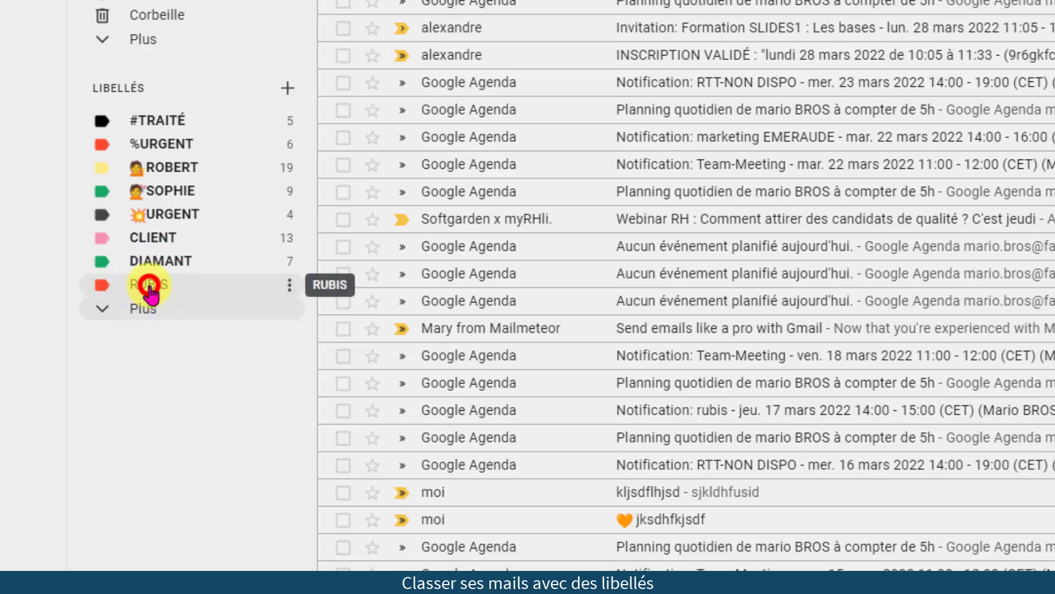
left_click_drag(149, 286, 632, 190)
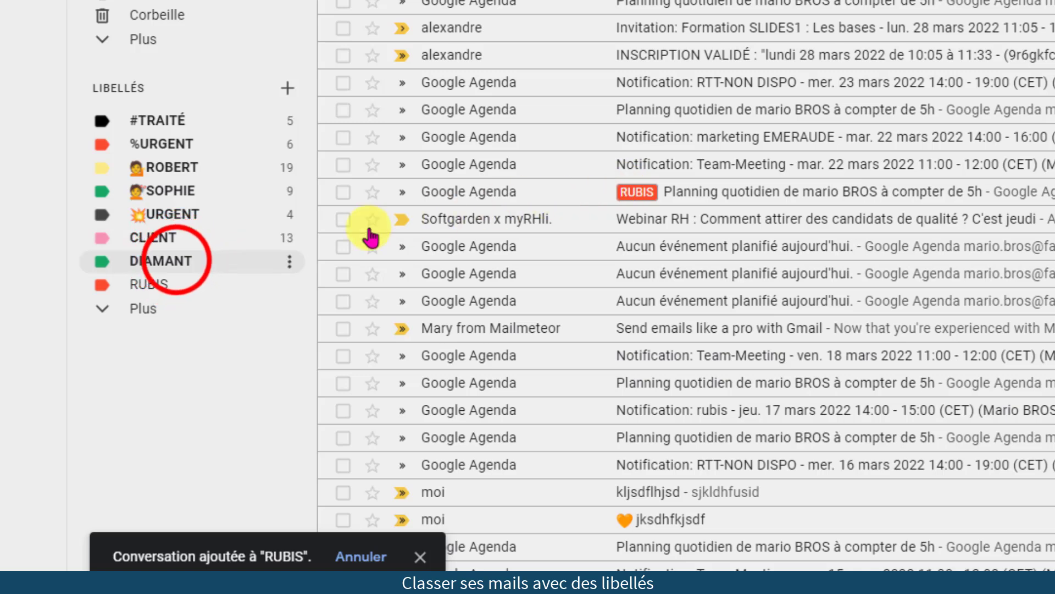
left_click_drag(165, 262, 648, 192)
left_click(343, 192)
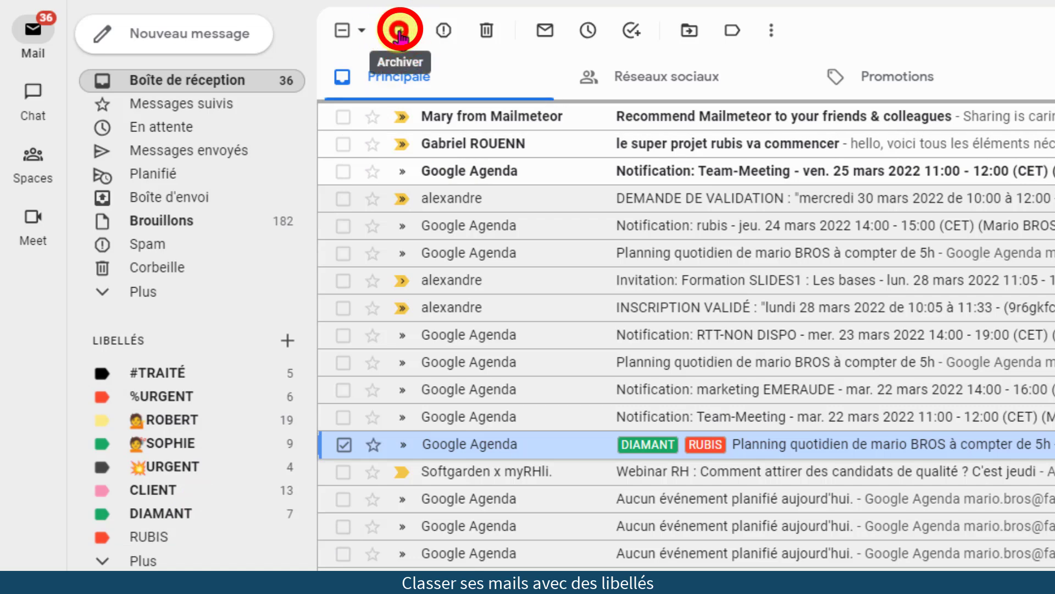
left_click(399, 31)
Look up the archived planning message under the DIAMANT label and under the RUBIS label
left_click(170, 513)
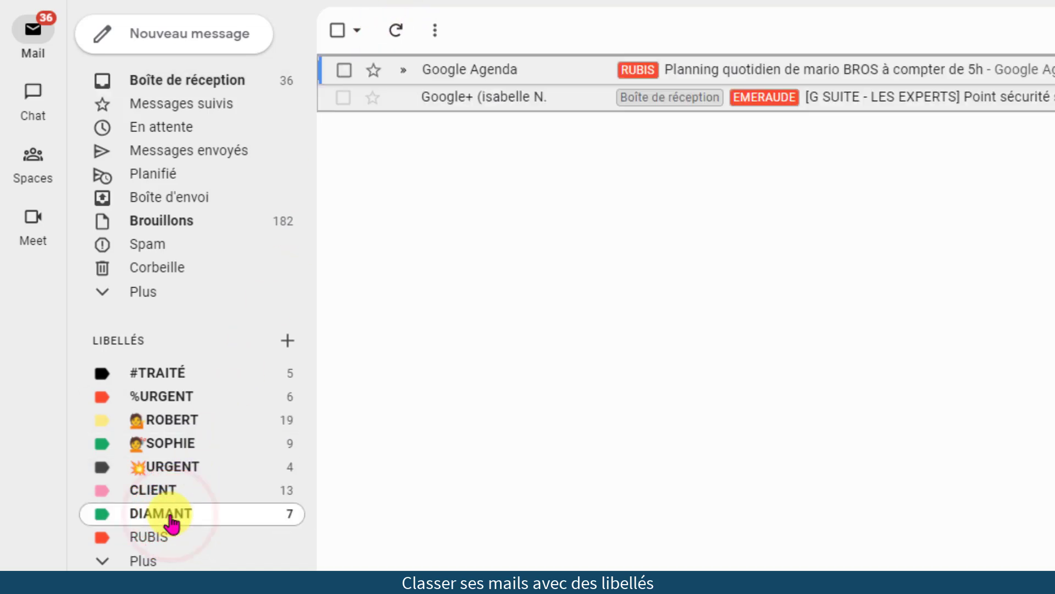
left_click(345, 70)
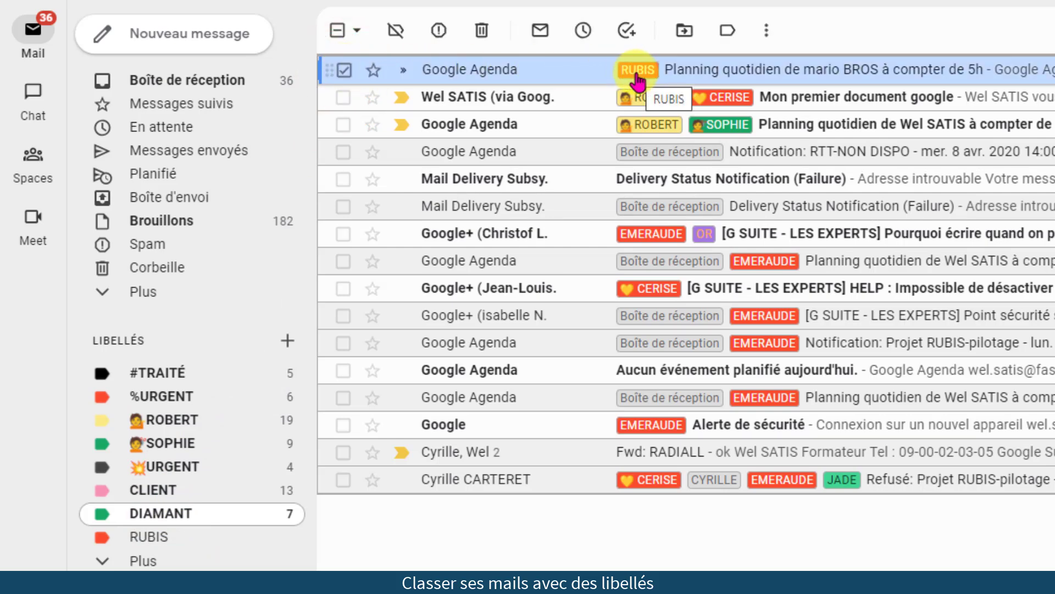
left_click(171, 539)
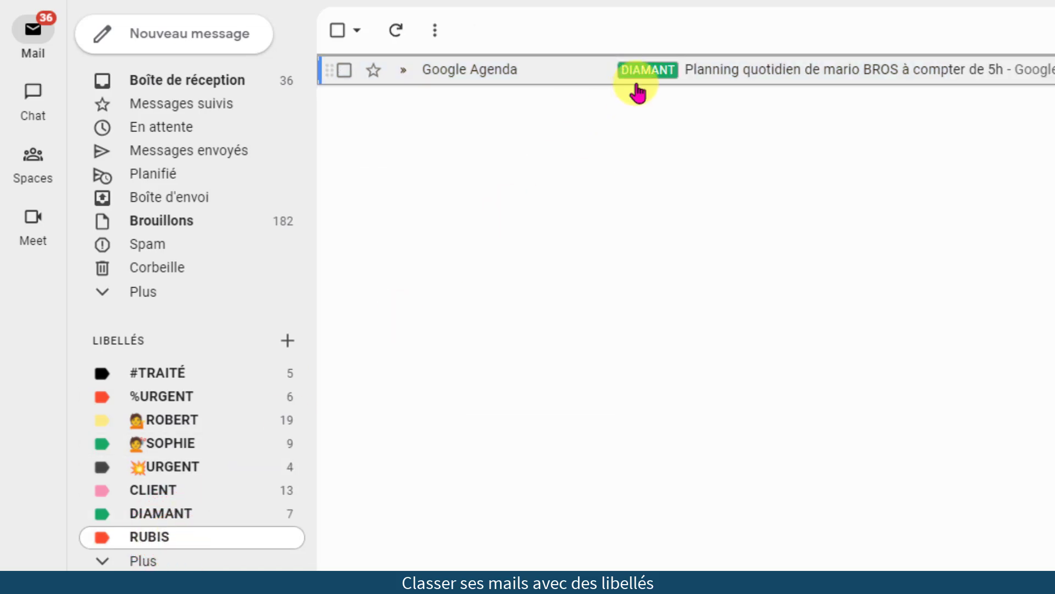
Return to the inbox and apply the green person-emoji label to the Team-Meeting notification of 22 March 2022
left_click(217, 80)
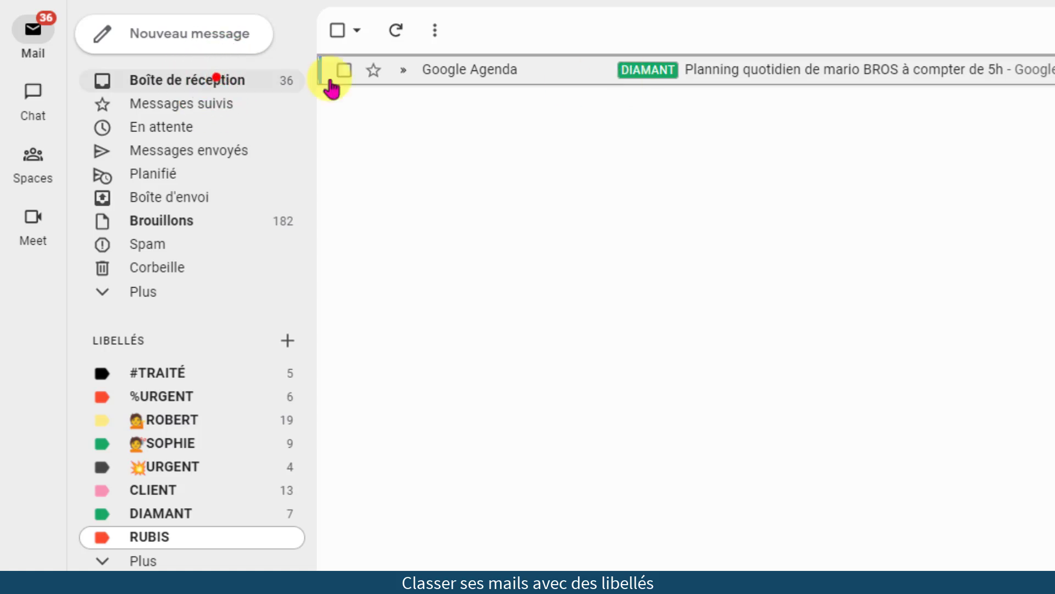
left_click_drag(182, 442, 623, 419)
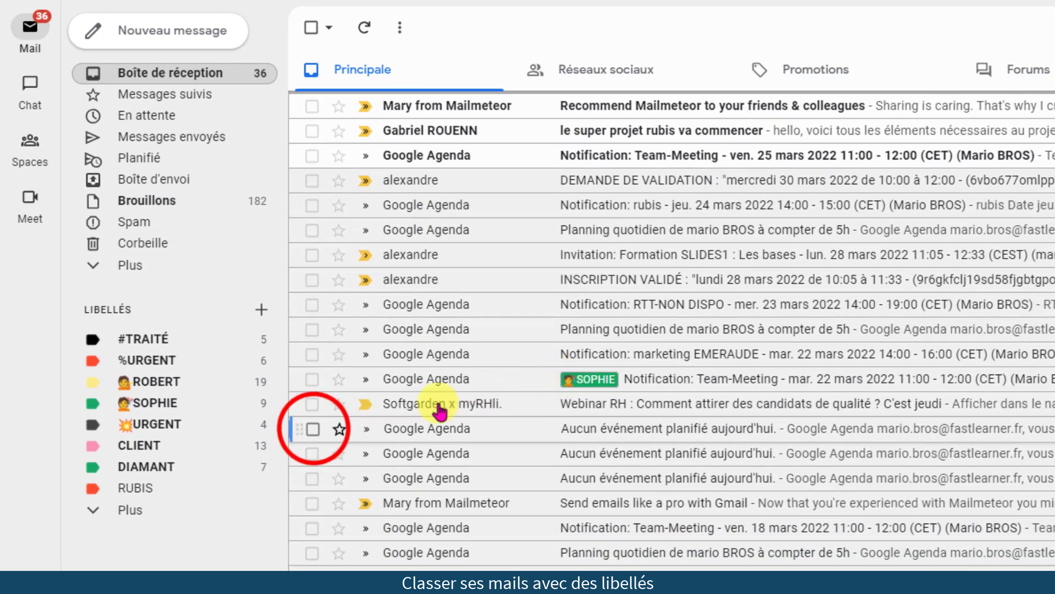
Select the first and third "Aucun événement planifié aujourd'hui" messages plus the 18 March Team-Meeting notification, and choose RUBIS as their label
left_click(312, 428)
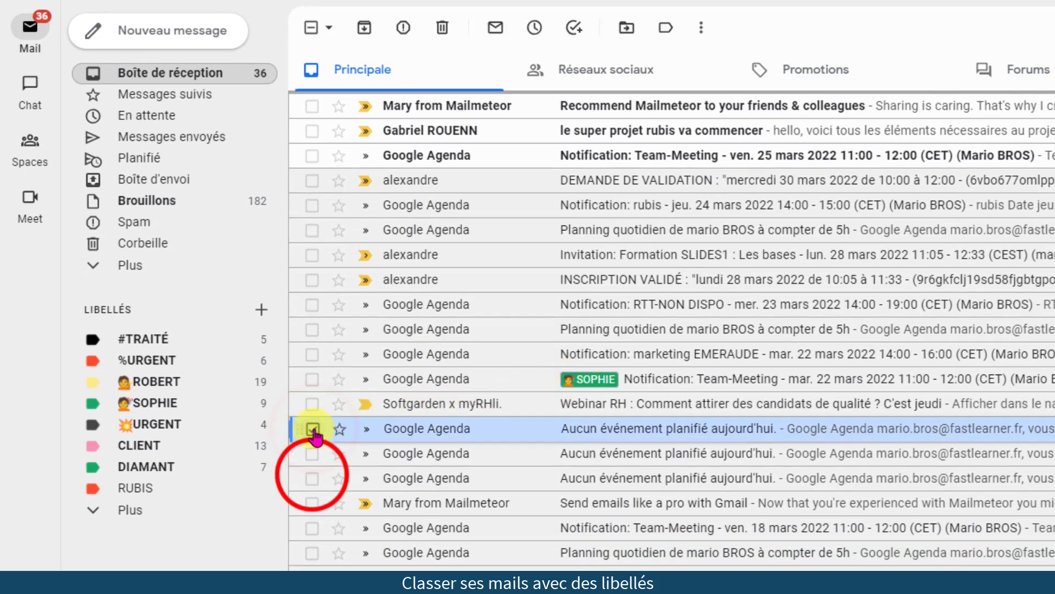
left_click(312, 478)
left_click(313, 527)
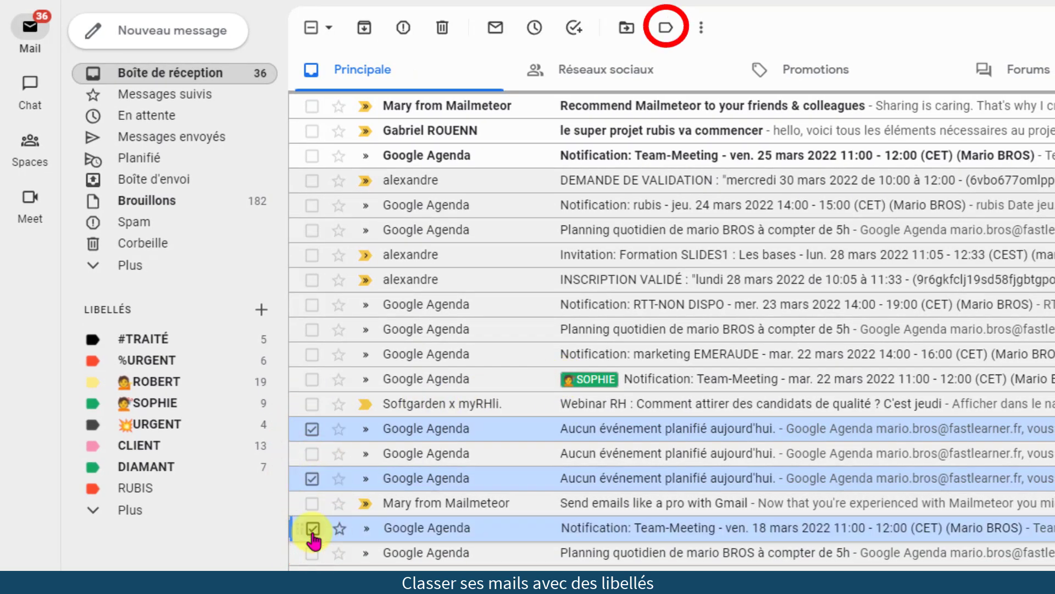
left_click(666, 30)
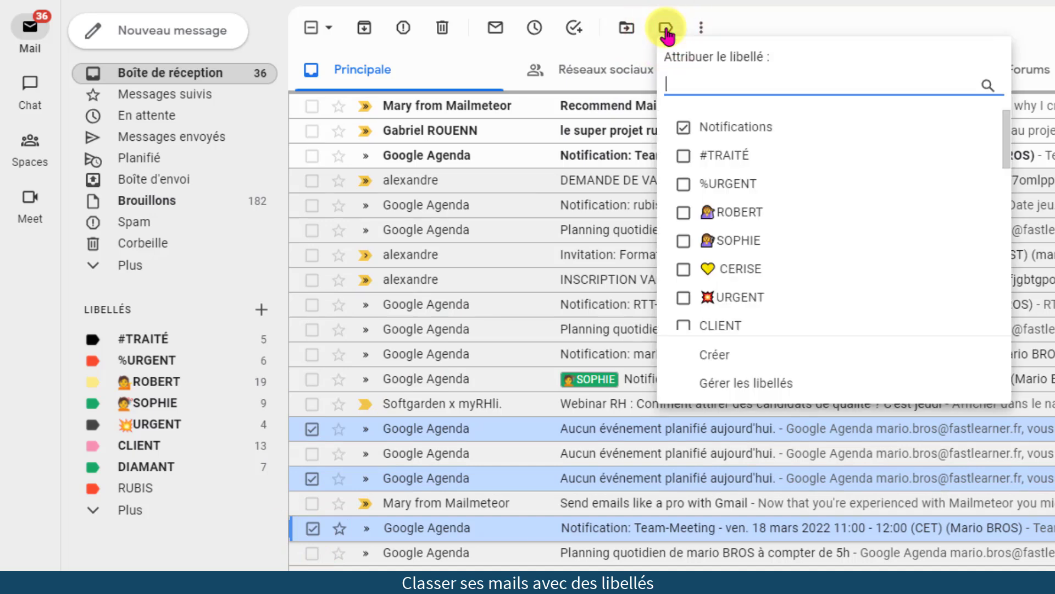
scroll(684, 294, "down", 5)
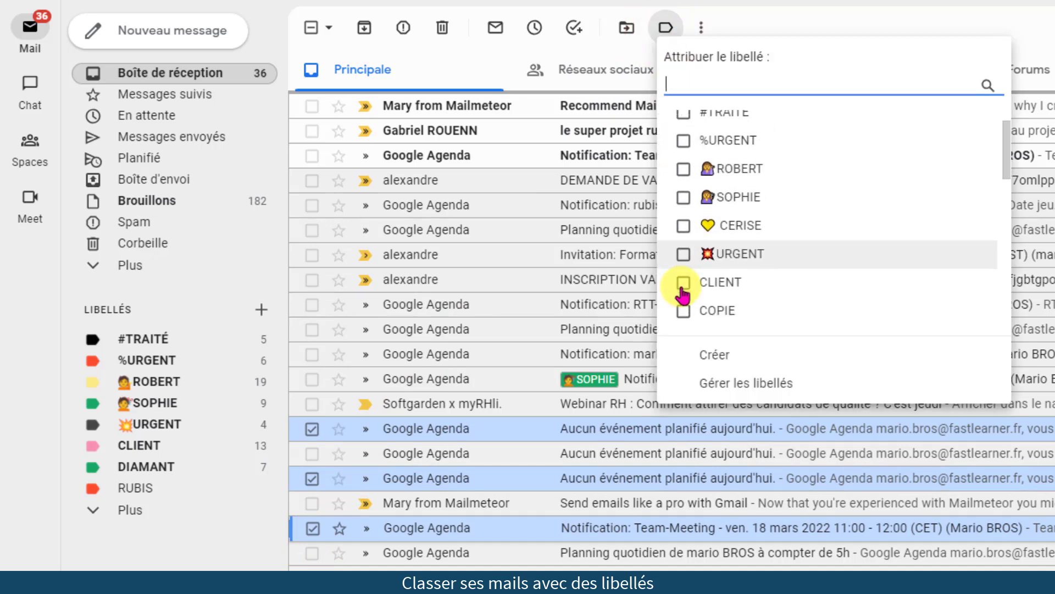
scroll(683, 294, "up", 5)
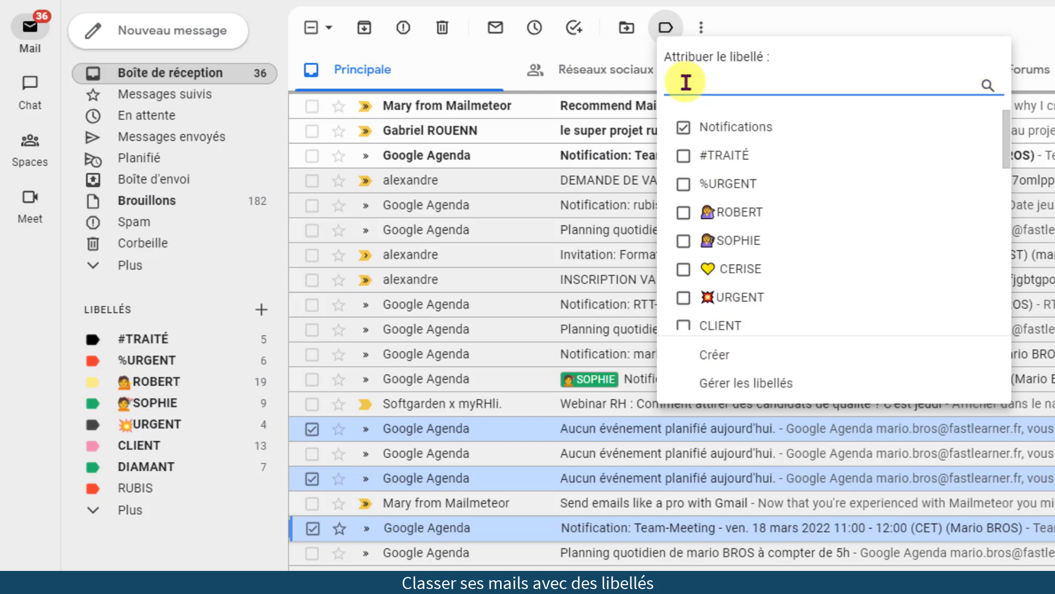
type("rub")
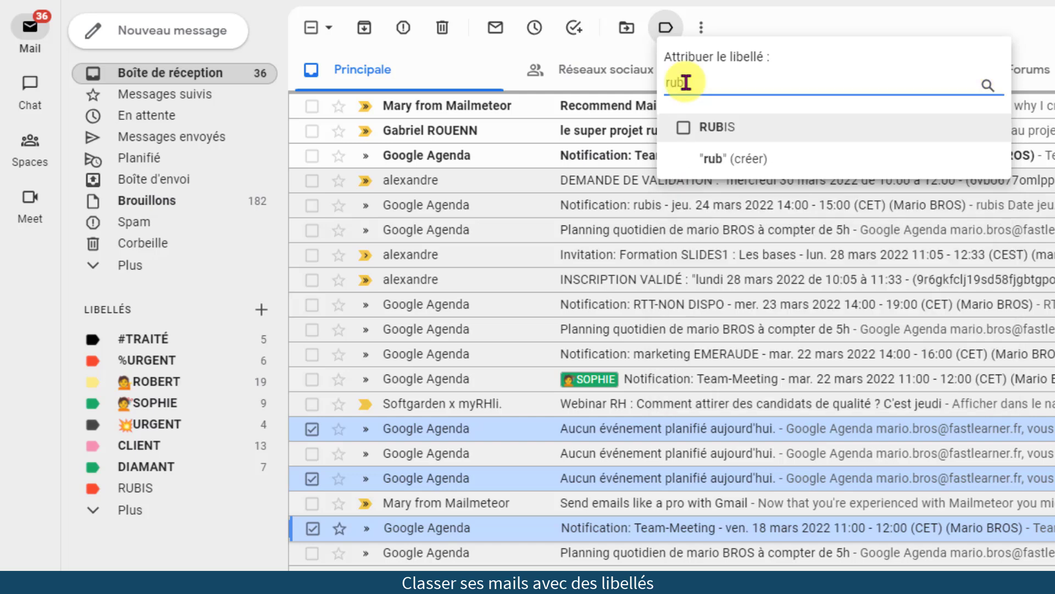
left_click(683, 128)
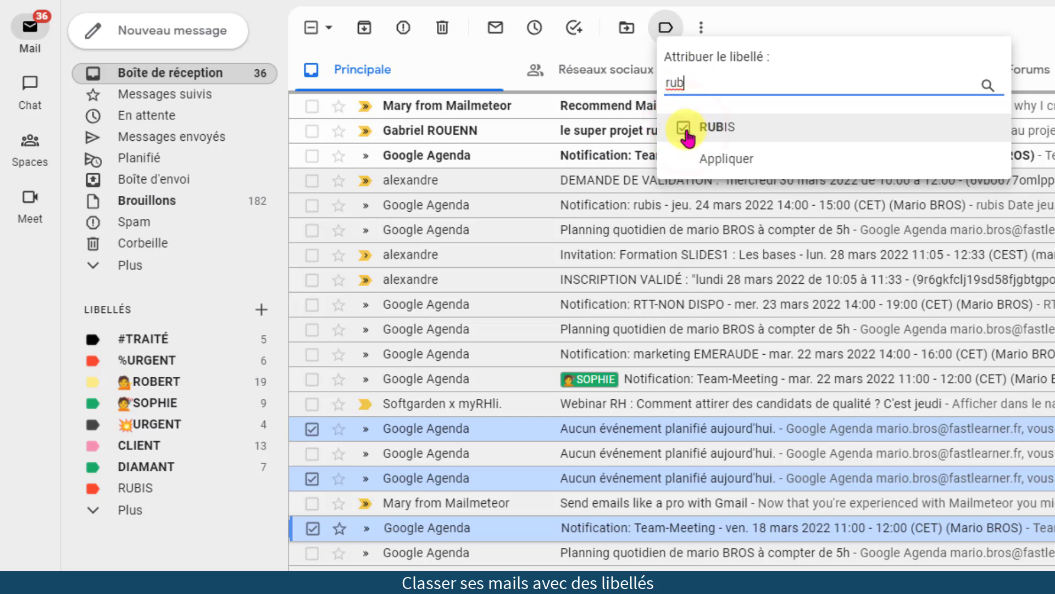
Add DIAMANT to the label selection and apply both labels to the three selected messages
left_click_drag(685, 82, 671, 83)
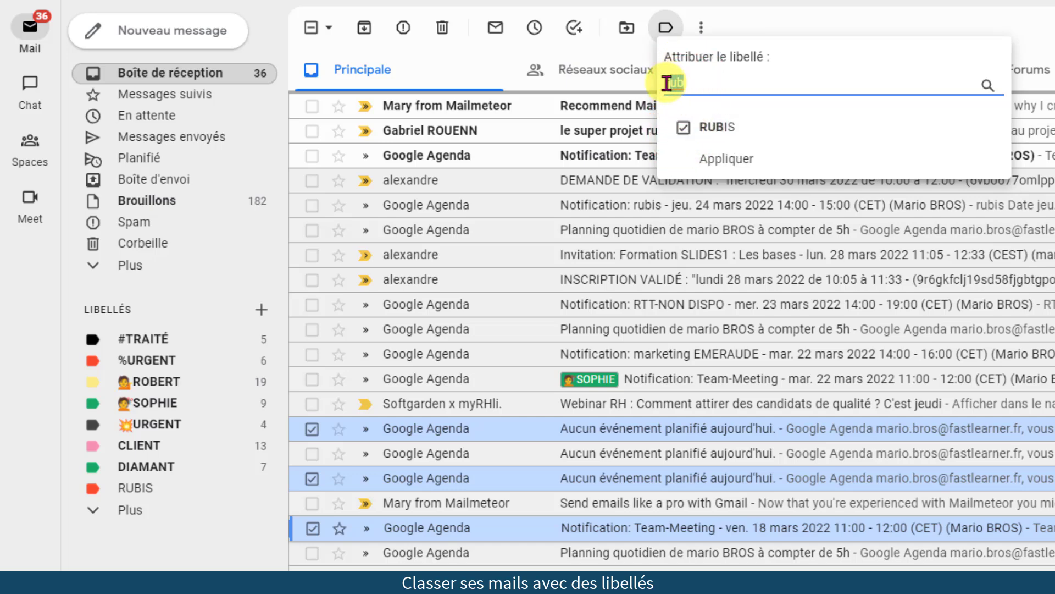
type("diam")
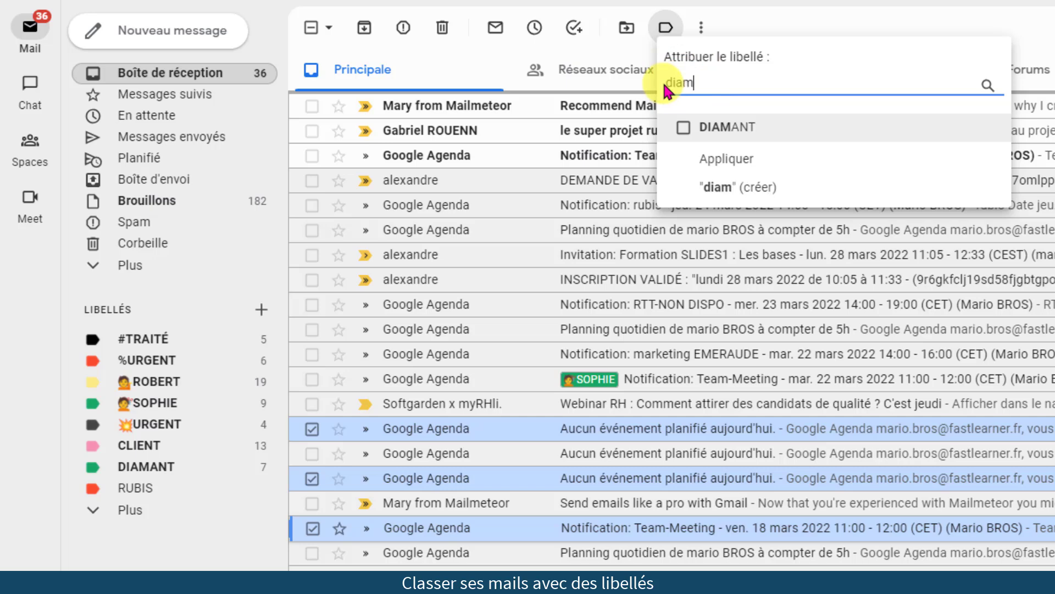
left_click(683, 128)
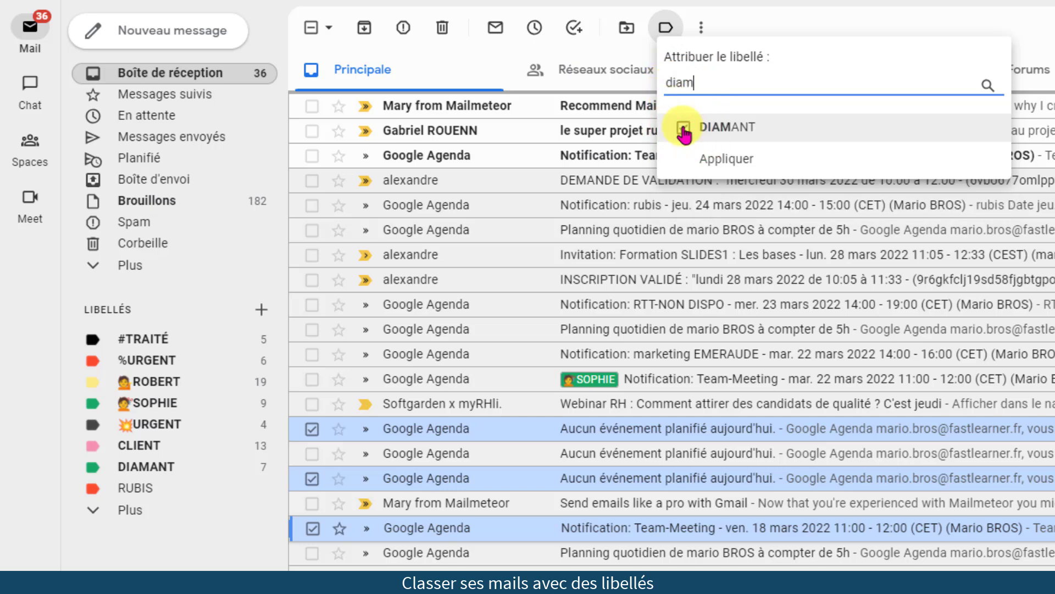
left_click(725, 155)
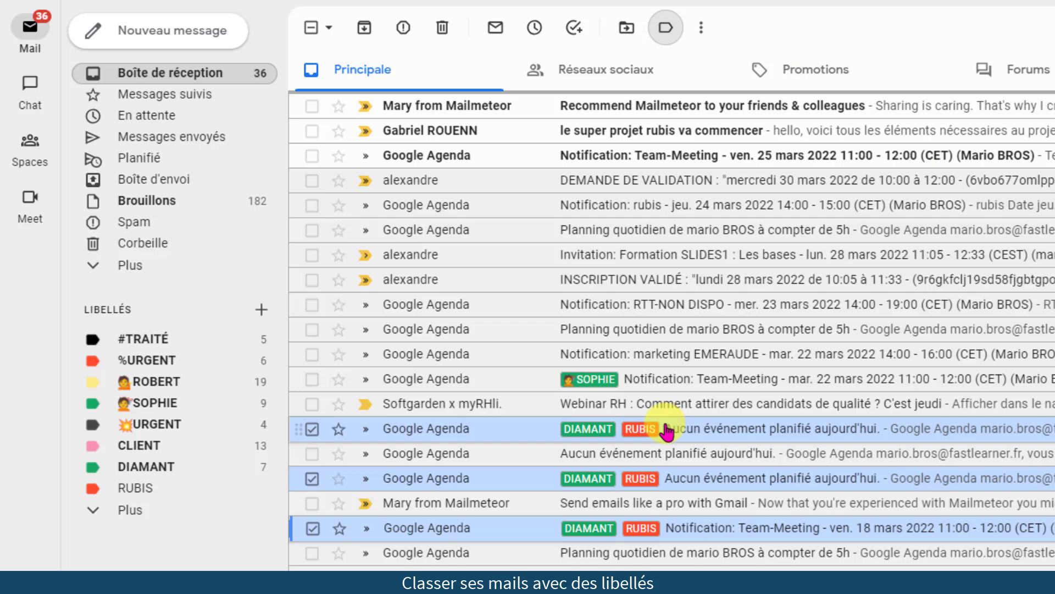
Archive the three selected messages and move the 23 March RTT-NON DISPO notification into the DIAMANT label
left_click(364, 28)
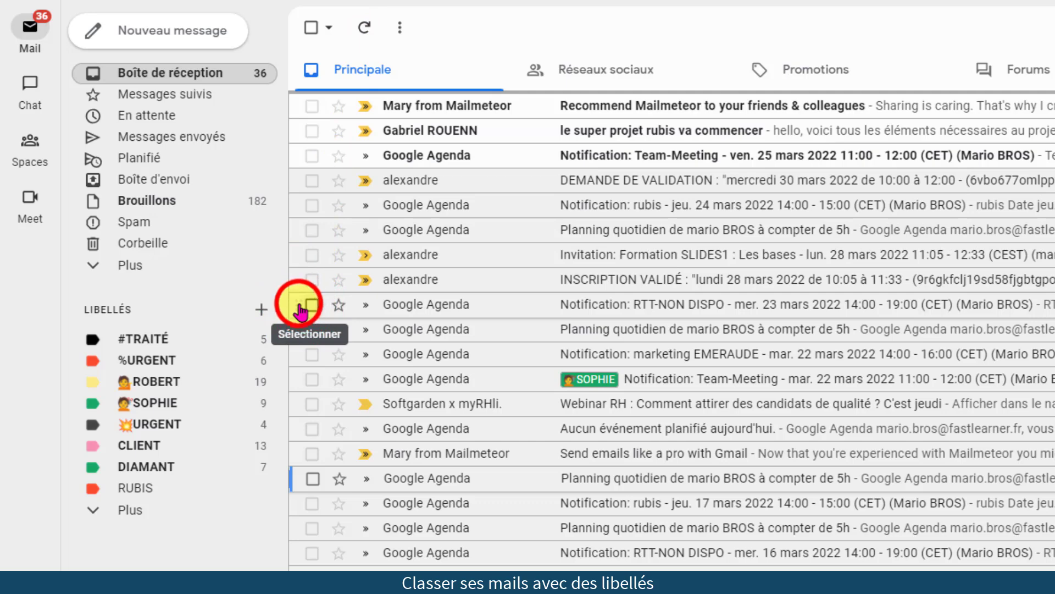
left_click_drag(300, 309, 149, 469)
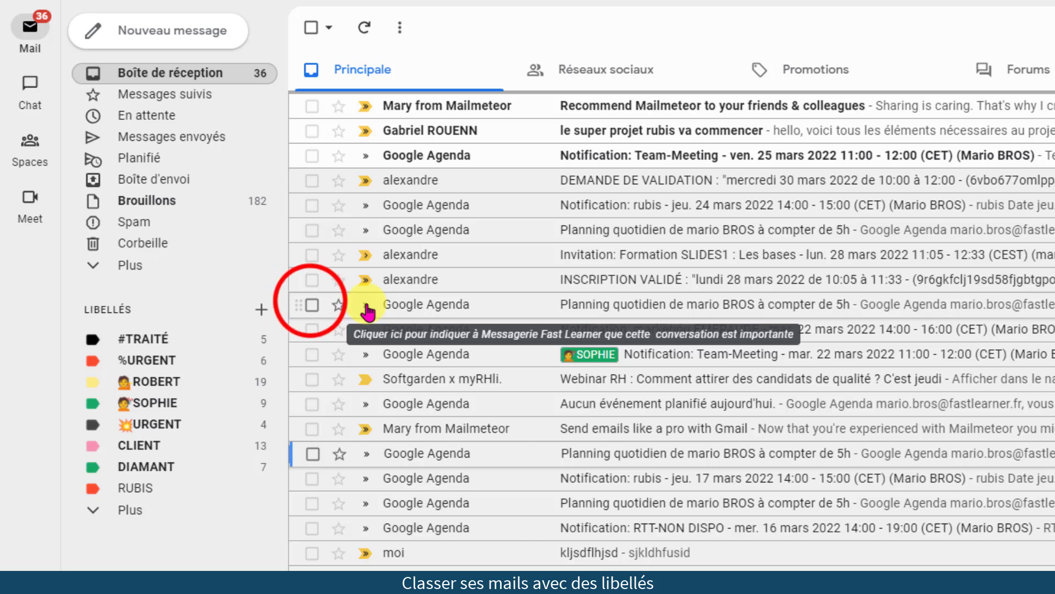
Move the "Planning quotidien" message above the marketing EMERAUDE notification and the 22 March Team-Meeting notification together to DIAMANT
left_click(312, 304)
left_click(312, 354)
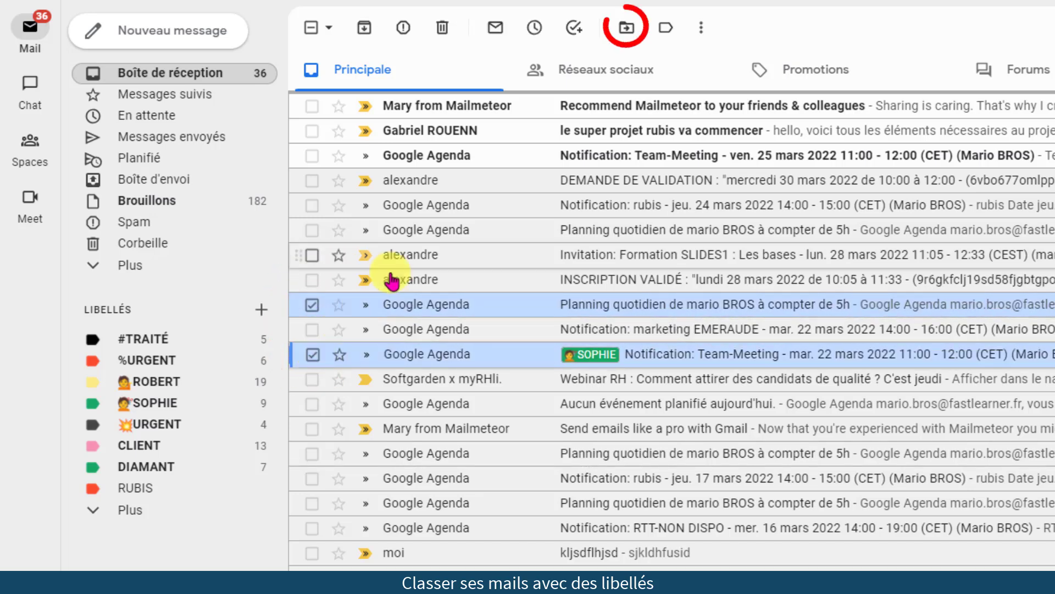
left_click(627, 27)
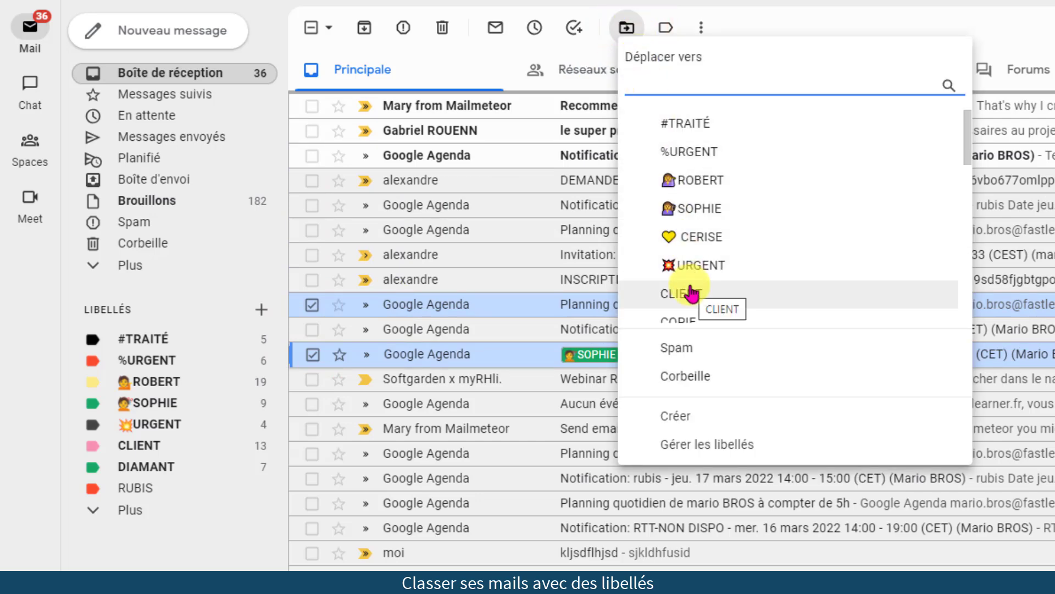
left_click(642, 77)
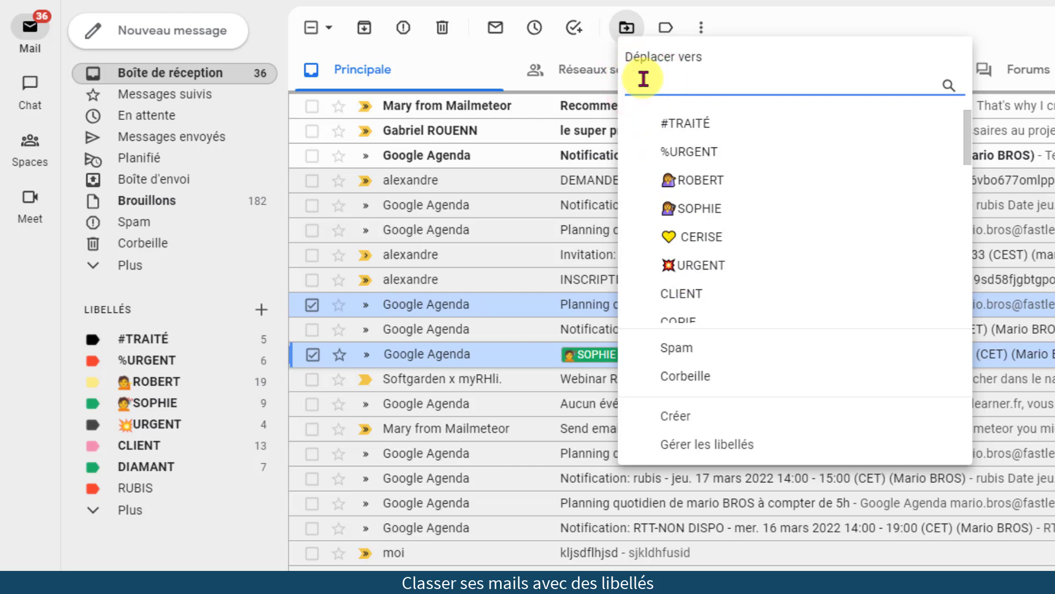
type("dia")
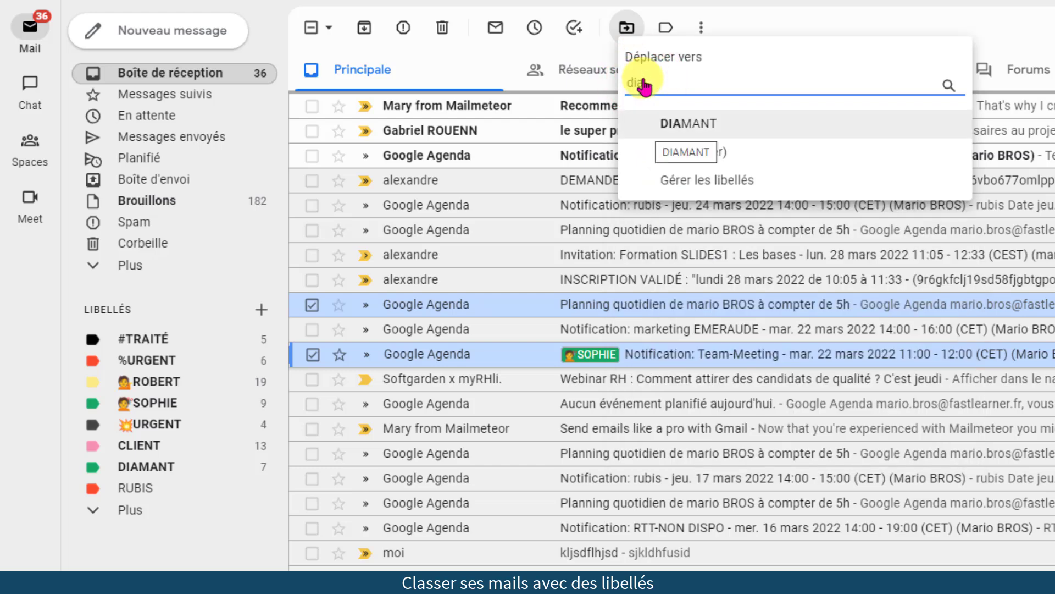
left_click(707, 117)
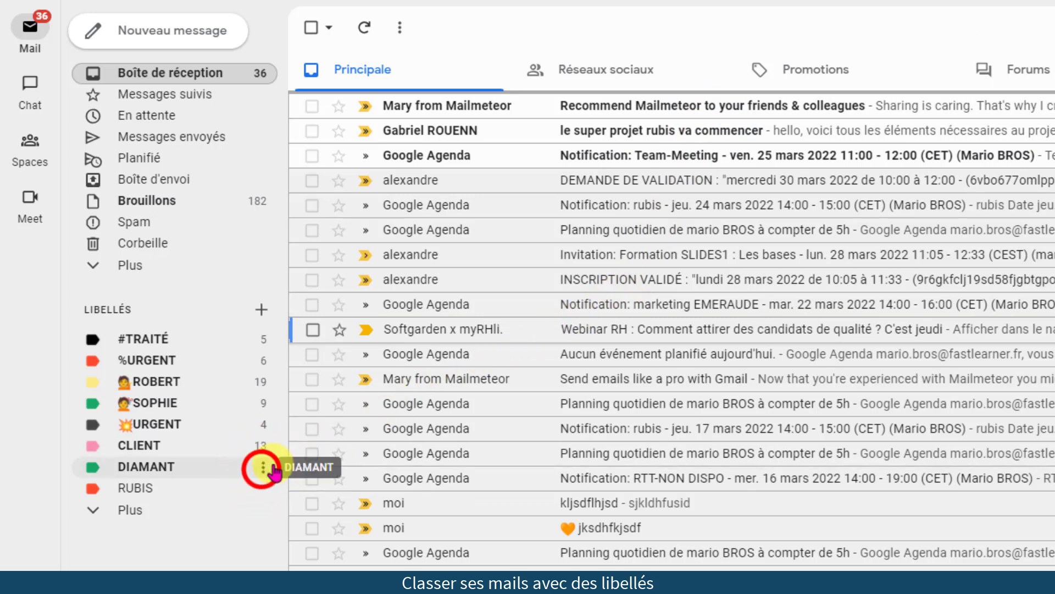
Review the DIAMANT label's options for colour, visibility, editing, deletion and sub-labels, leaving them as they are
left_click(263, 468)
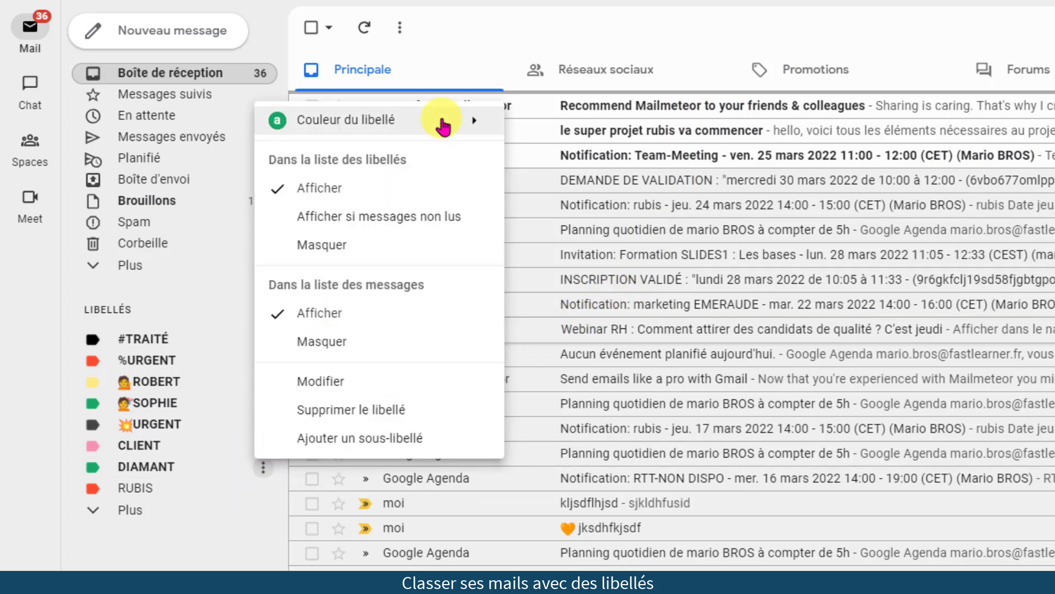
mouse_move(442, 125)
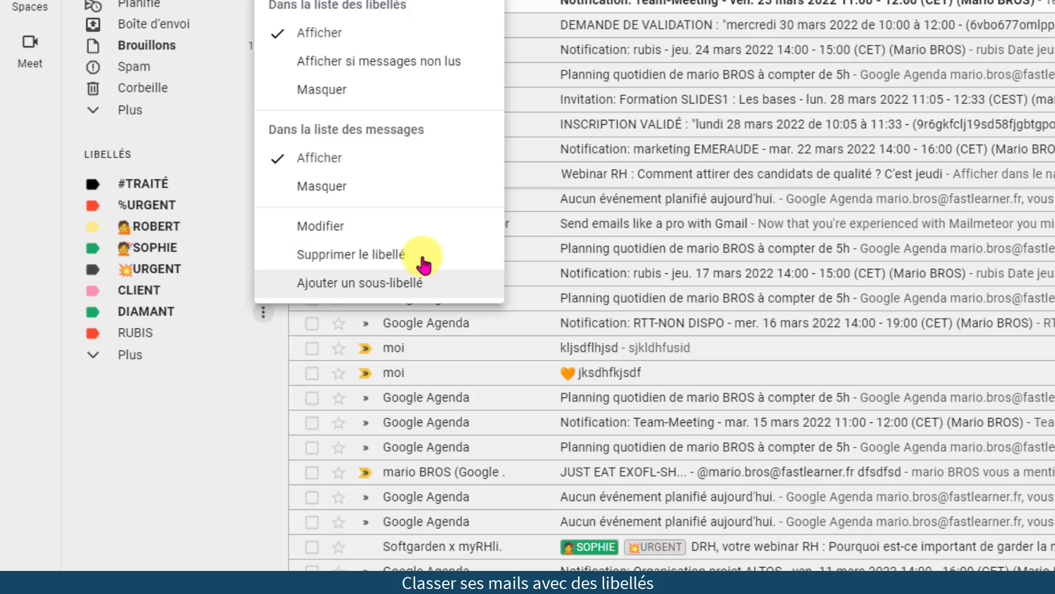
key("Escape")
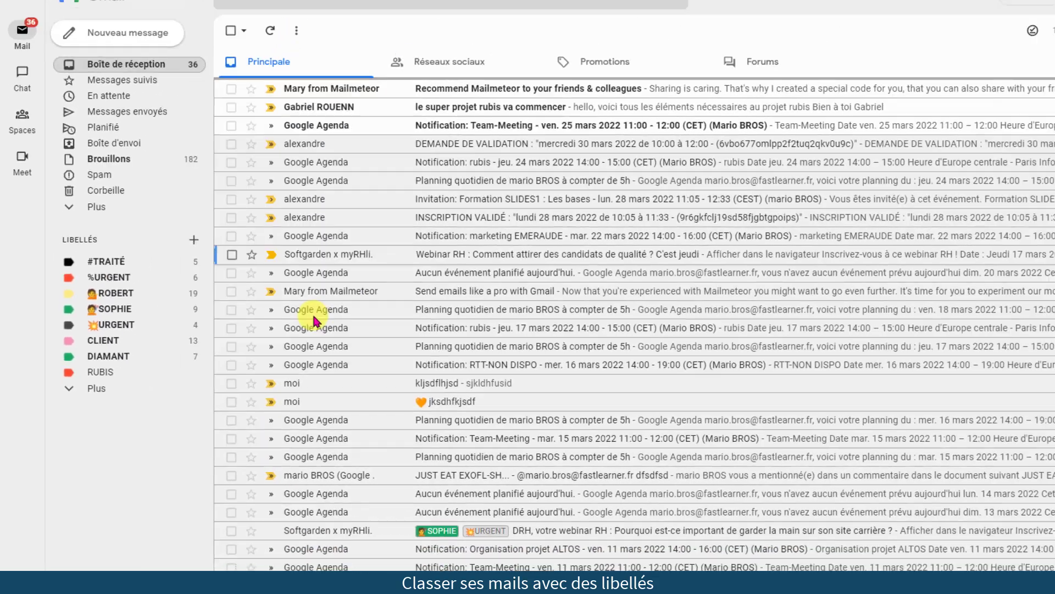